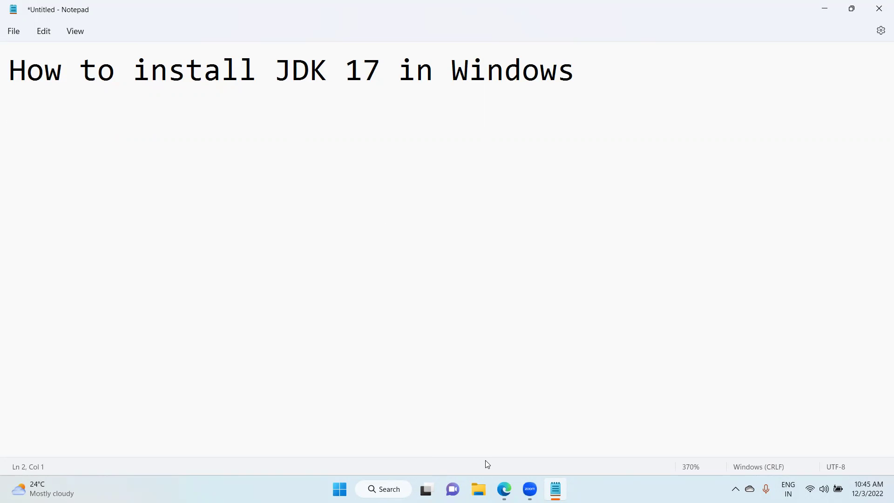
Switch from the 'How to install JDK 17 in Windows' Notepad note to the Edge browser
left_click(504, 489)
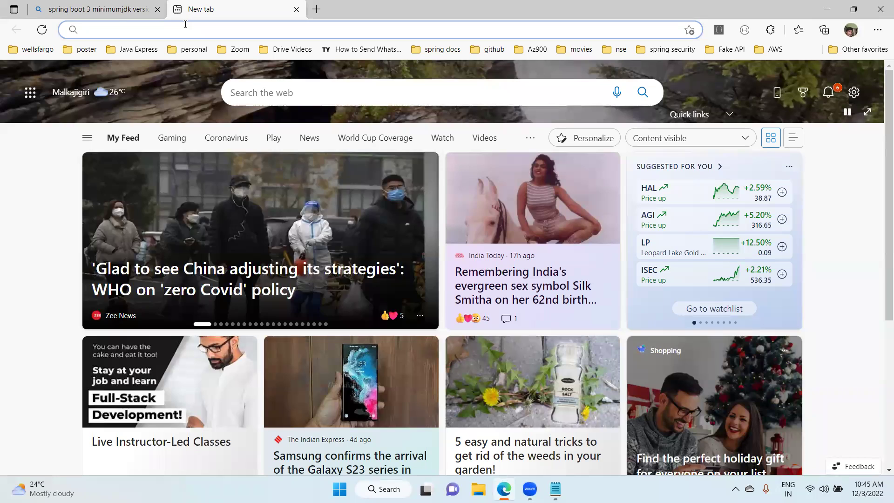
Confirm that Spring Boot 3.0 requires Java 17 at minimum, then locate the Java Downloads | Oracle result
left_click(107, 9)
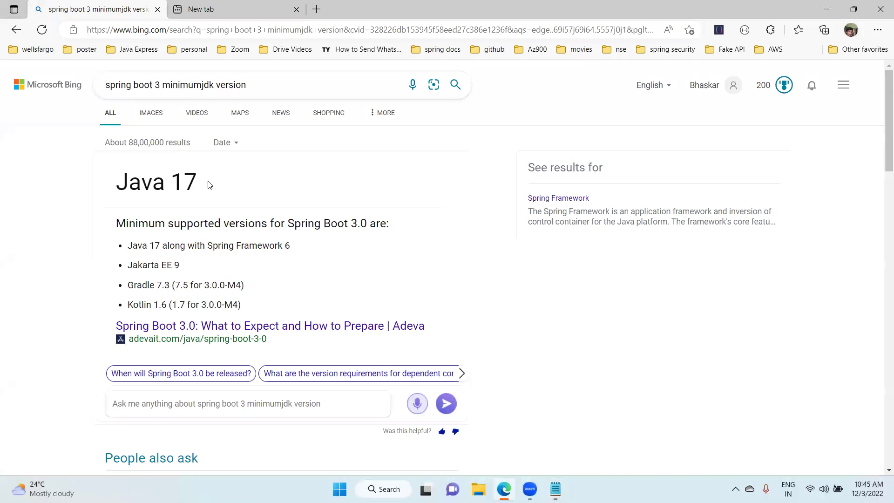
left_click_drag(202, 184, 125, 181)
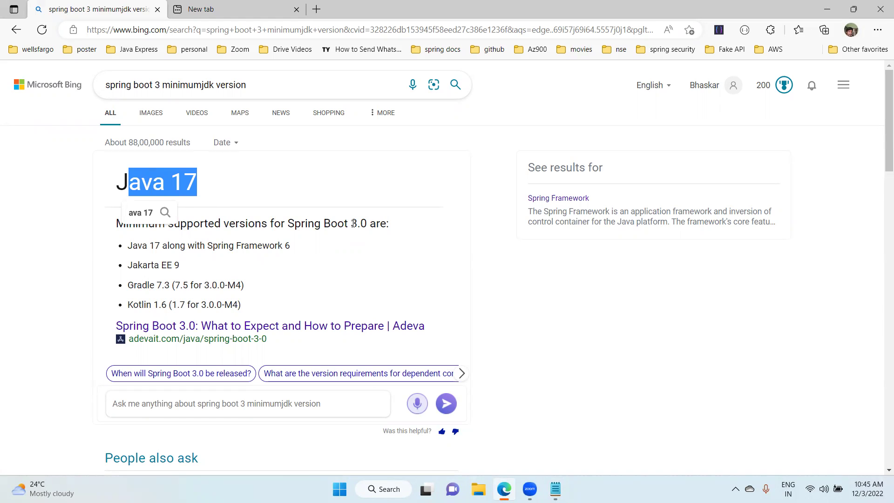
left_click_drag(351, 223, 370, 224)
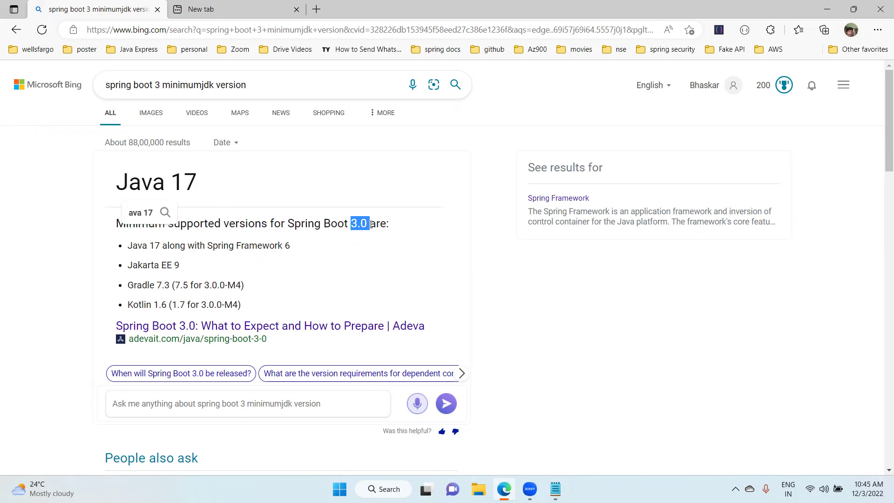
left_click(339, 223)
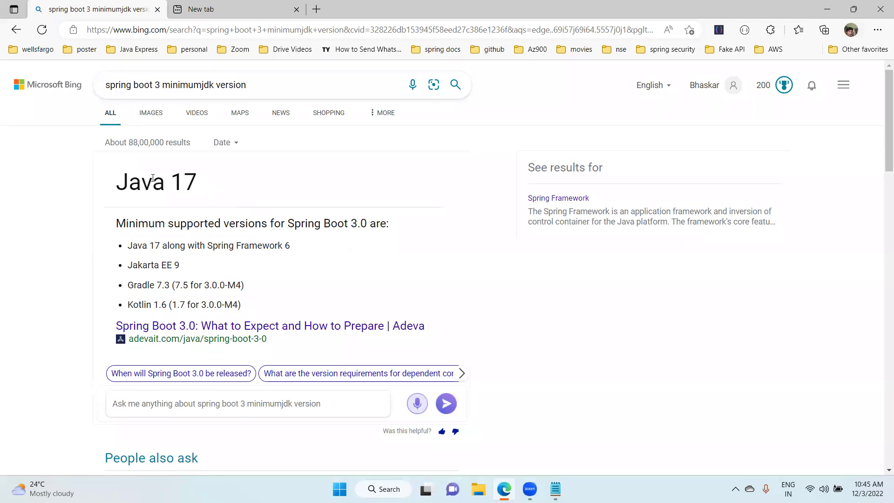
left_click_drag(120, 176, 204, 184)
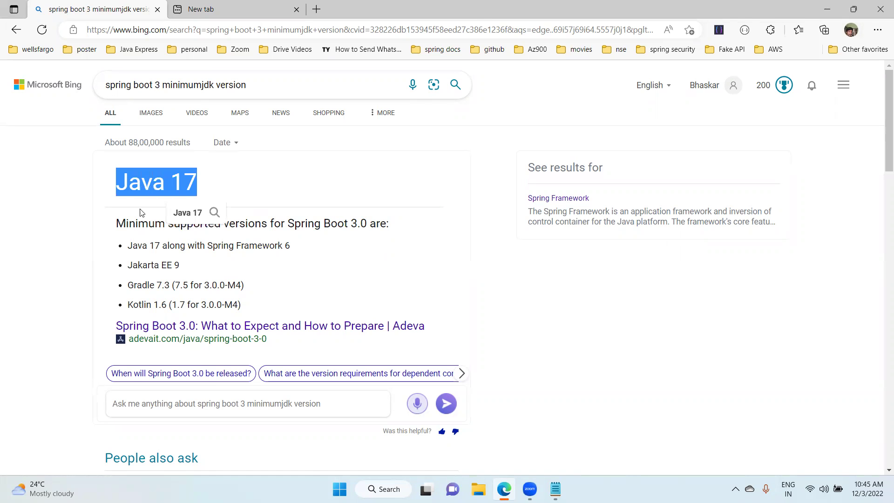
left_click_drag(117, 223, 344, 224)
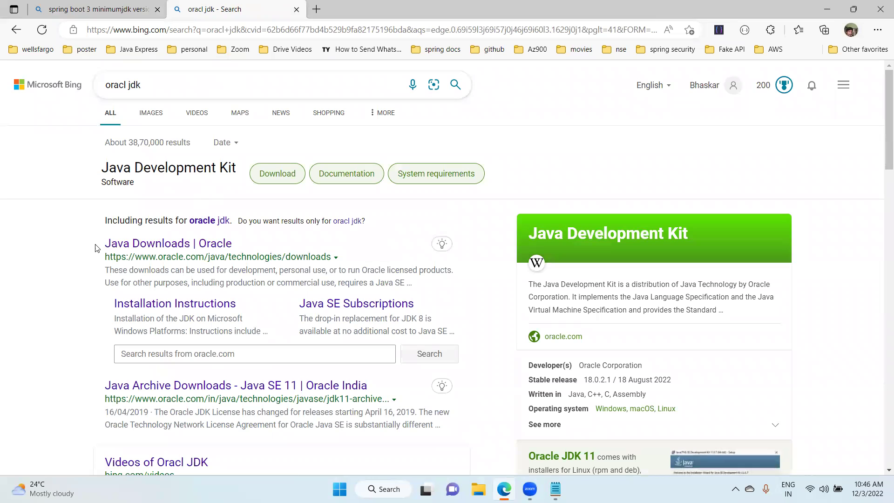
left_click_drag(98, 245, 247, 247)
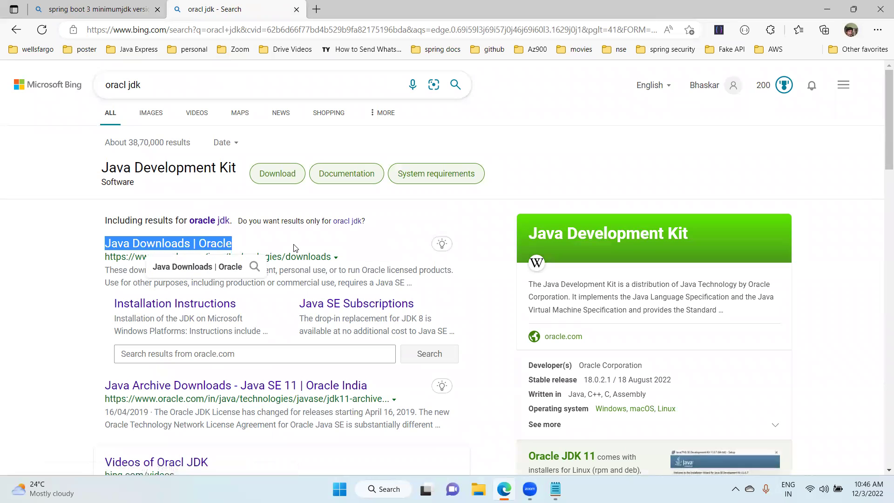
Open the Java Downloads | Oracle page and check the JDK 17 support end date
left_click(187, 244)
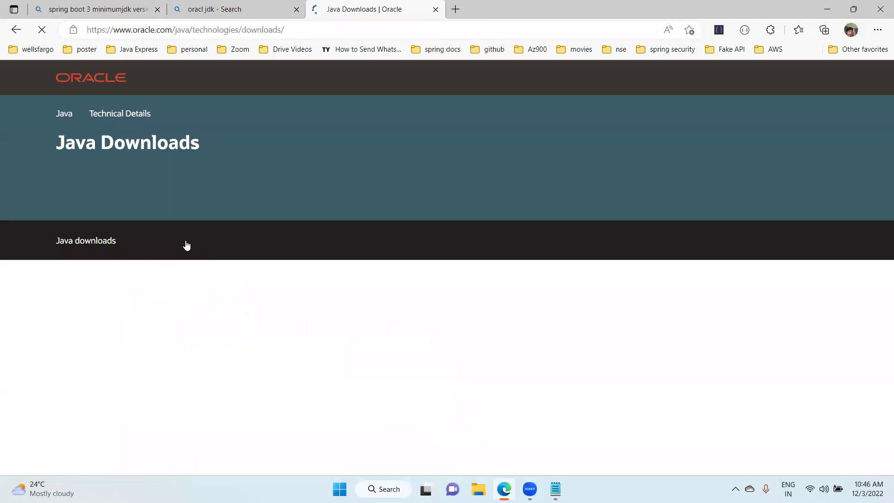
scroll(183, 358, "down", 4)
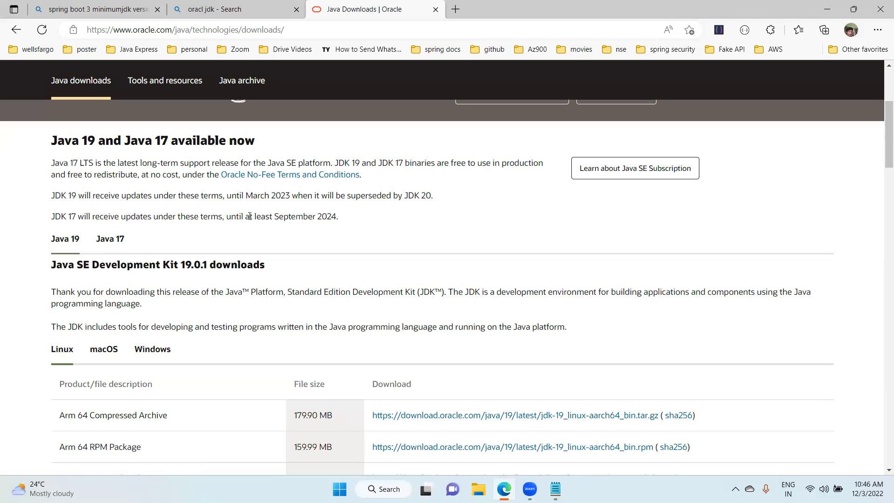
left_click_drag(250, 216, 333, 216)
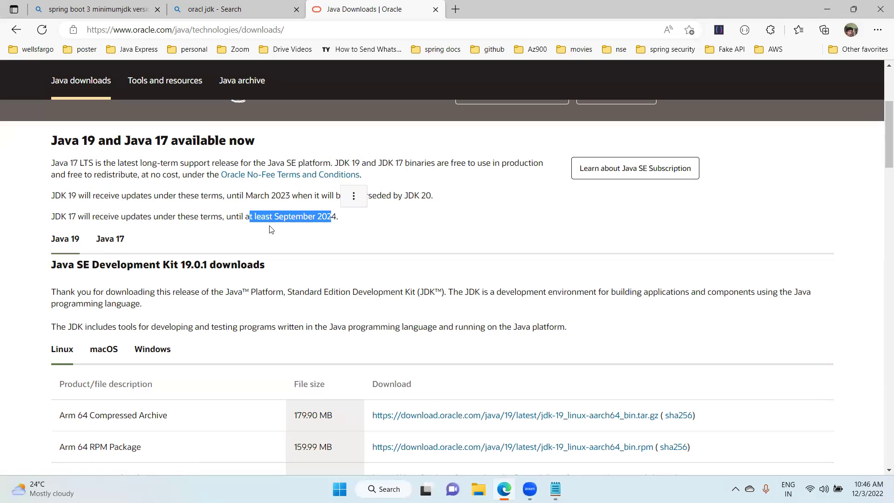
Download the JDK 17 Windows x64 installer jdk-17_windows-x64_bin.exe
left_click(111, 240)
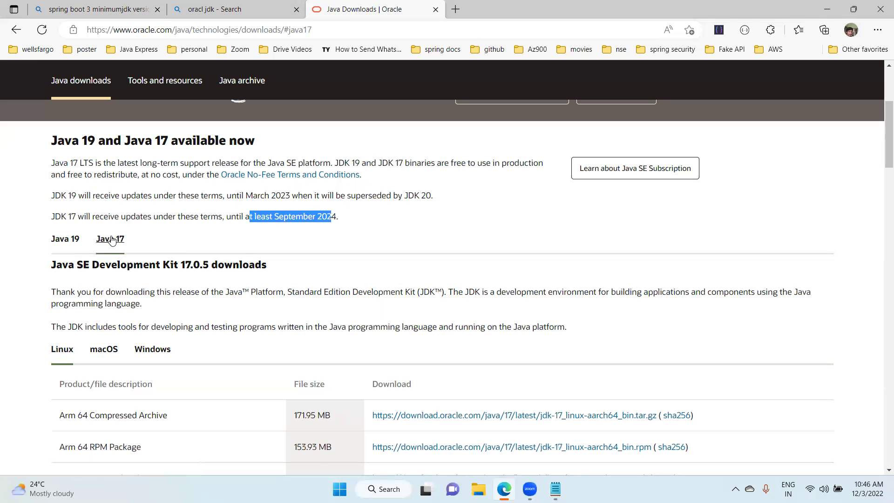
scroll(293, 265, "down", 4)
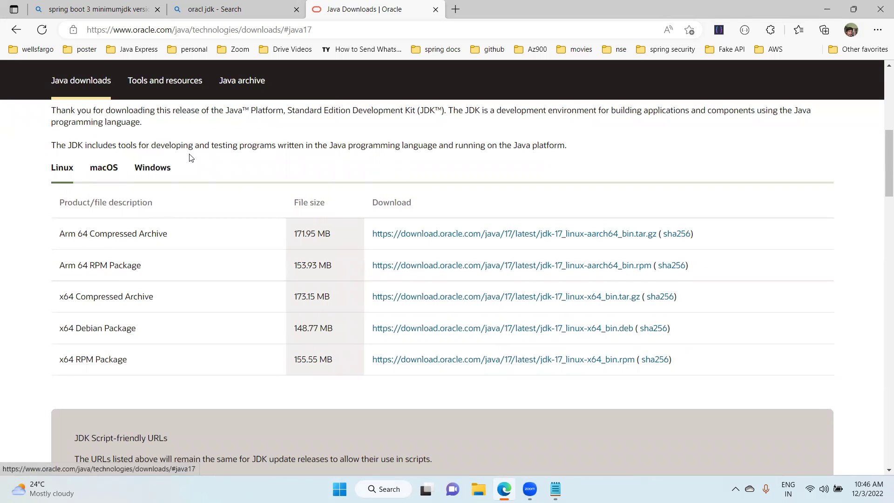
left_click(161, 176)
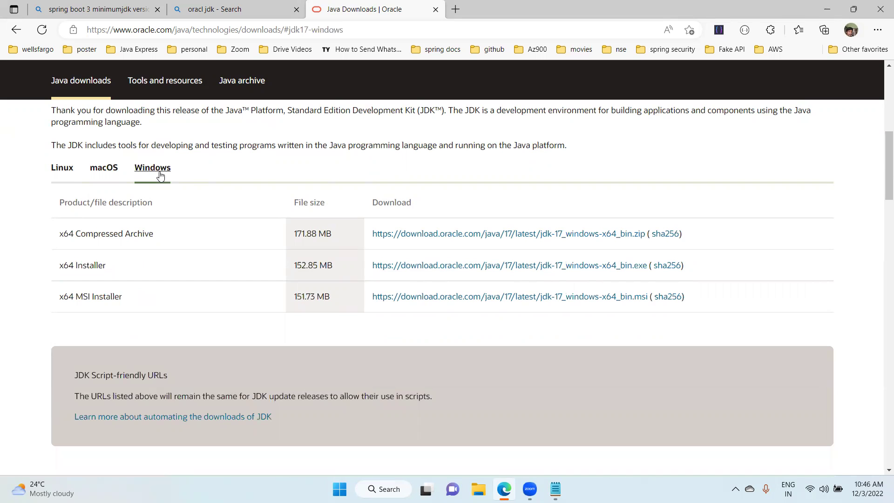
left_click_drag(53, 265, 116, 263)
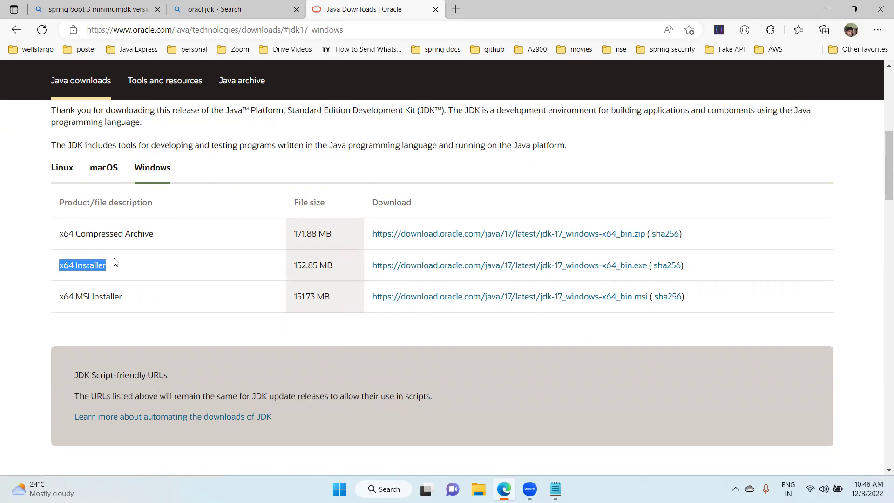
left_click(427, 269)
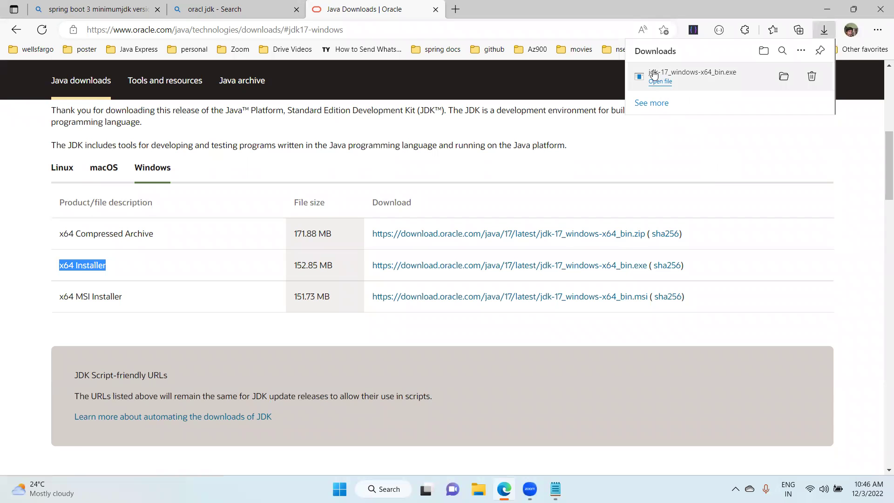
Find jdk-17_windows-x64_bin in the Downloads folder and launch it with Open
left_click(784, 78)
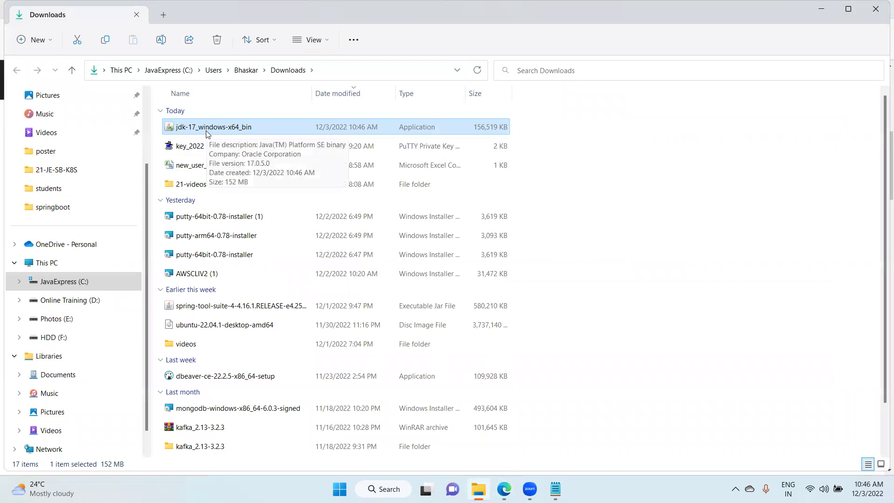
right_click(208, 134)
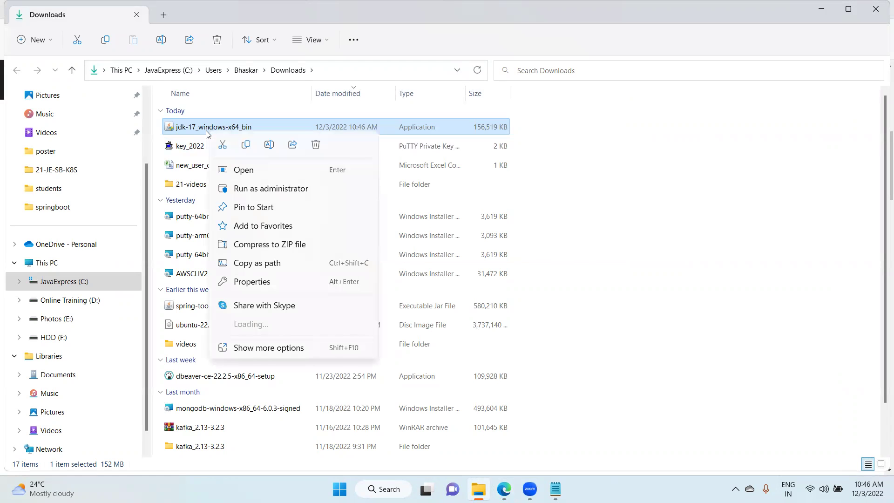
left_click(247, 170)
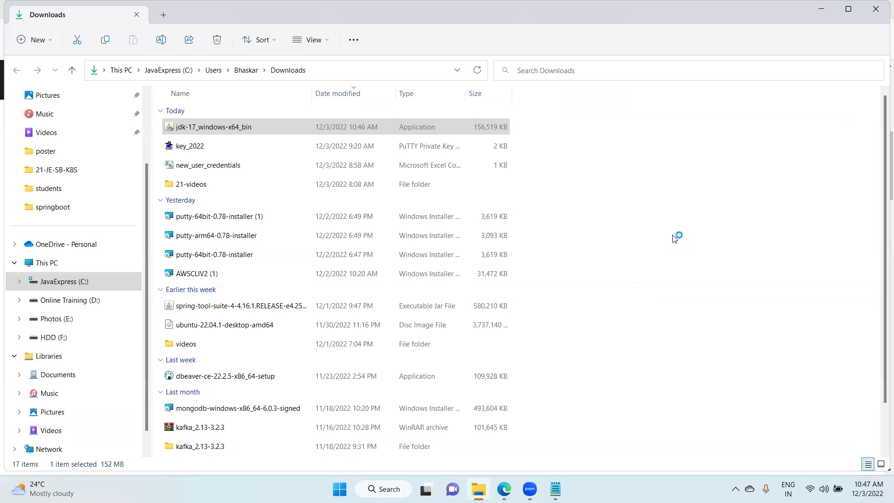
Close the Downloads window and install JDK 17.0.5 to the default C:\Program Files\Java\jdk-17.0.5 folder
left_click(821, 9)
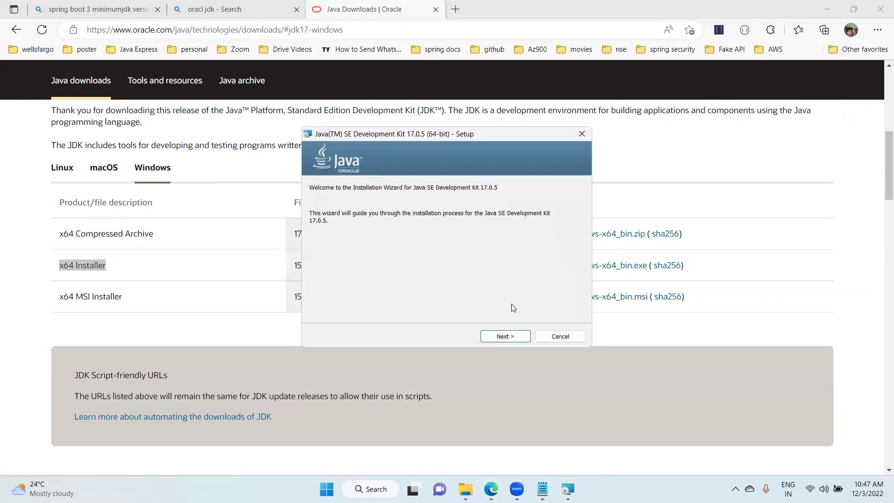
left_click(506, 336)
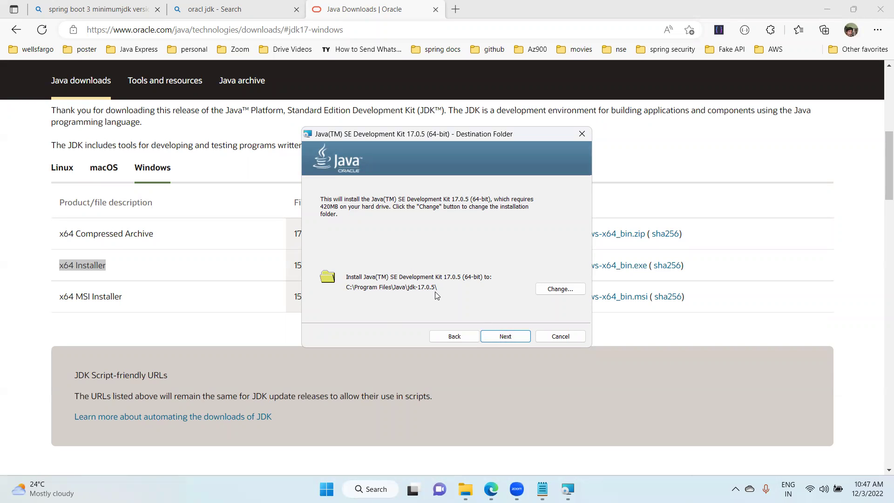
left_click(515, 337)
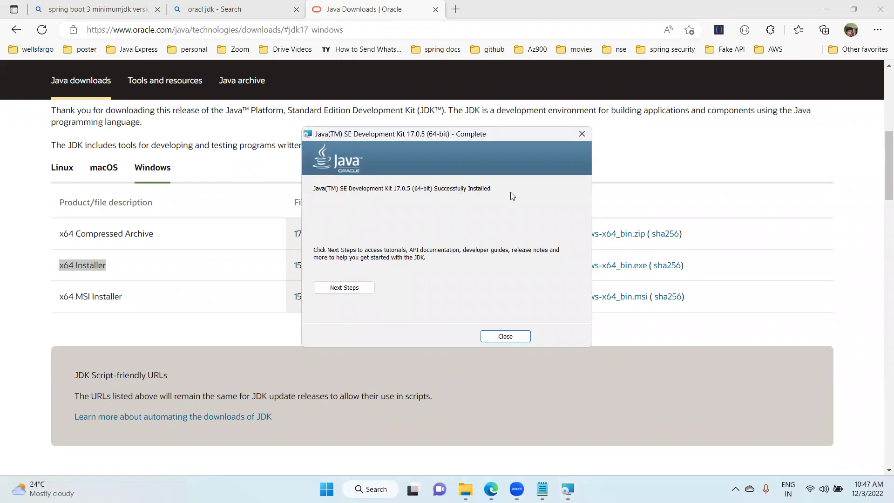
Close the installer and open C:\Program Files\Java\jdk-17.0.5 in File Explorer
left_click(505, 337)
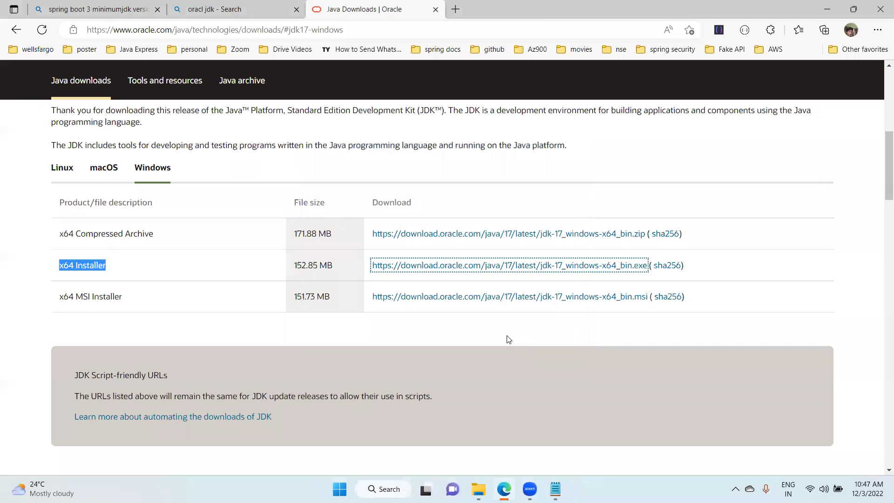
left_click(478, 489)
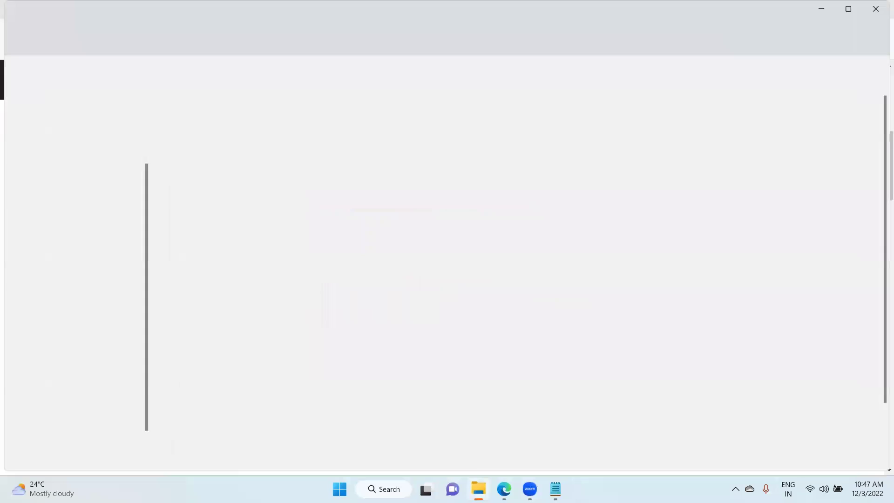
left_click(81, 281)
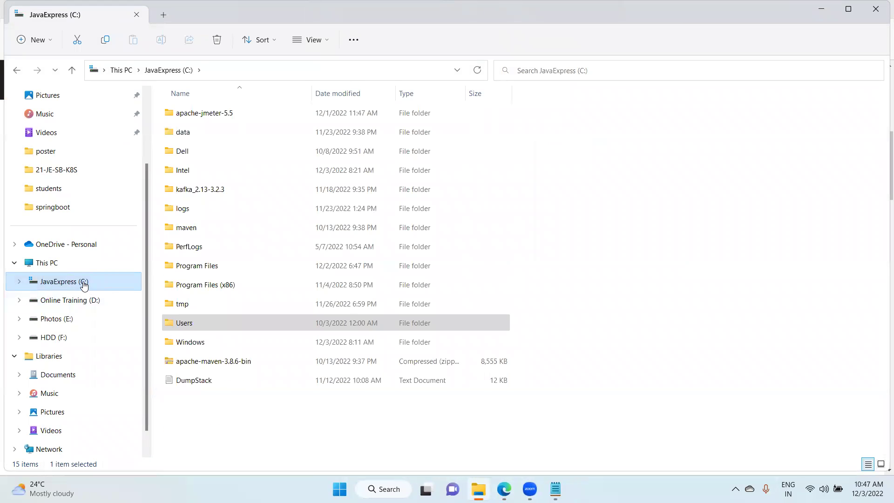
double_click(185, 270)
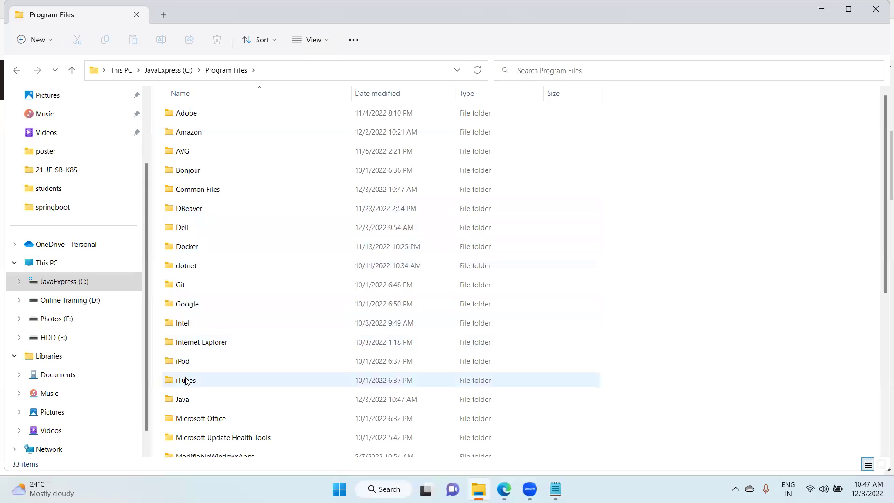
double_click(187, 398)
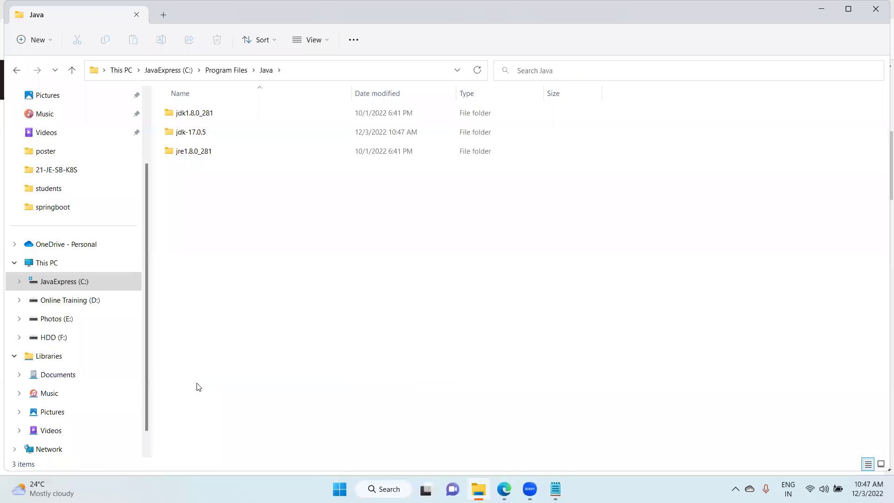
left_click(186, 133)
double_click(186, 134)
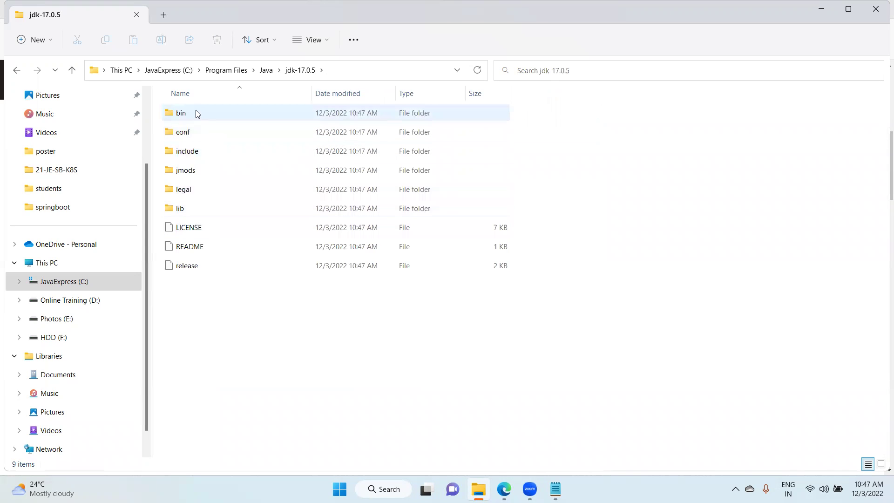
Copy the folder path C:\Program Files\Java\jdk-17.0.5 from the address bar
left_click(349, 70)
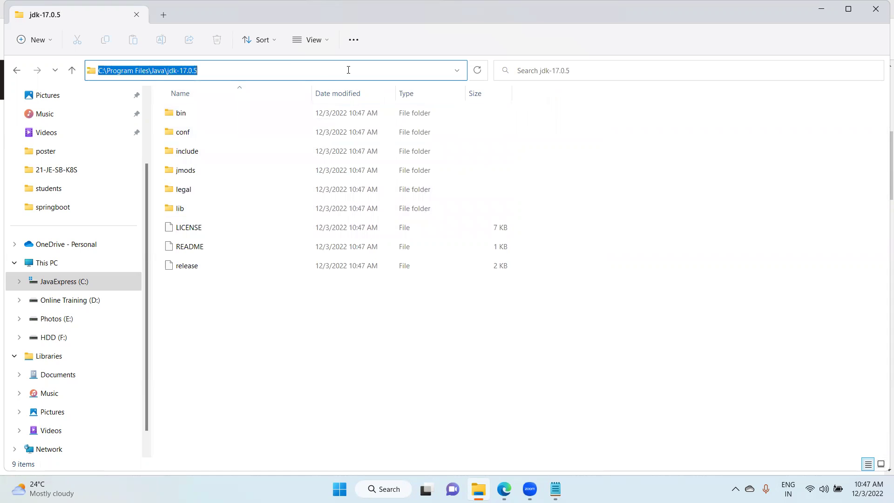
right_click(179, 70)
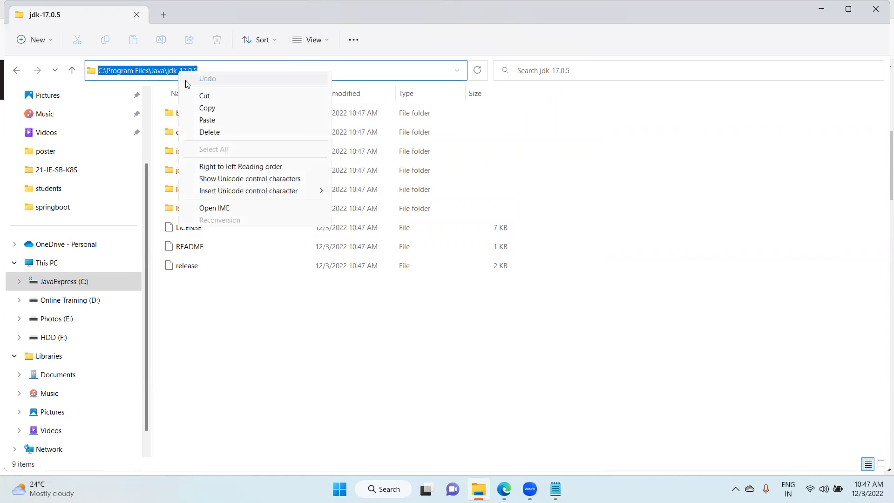
left_click(207, 107)
Search 'edit' to open the system environment variables and select JAVA_HOME under System variables
key("super+s")
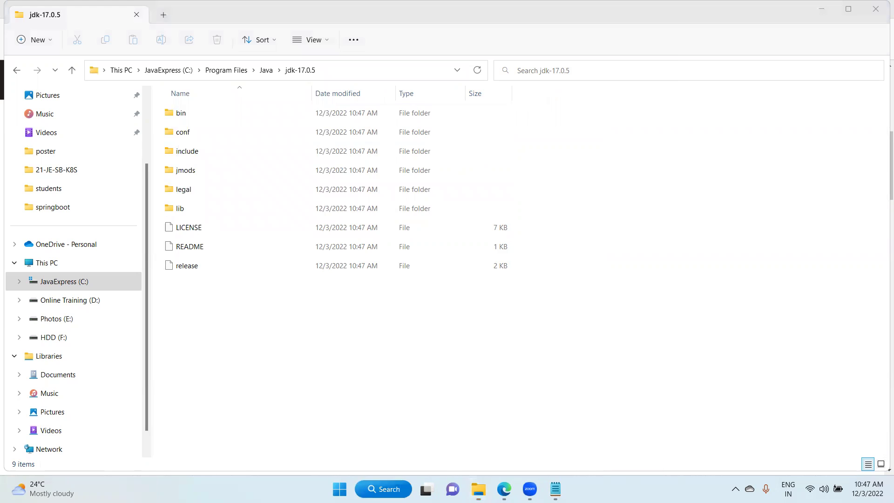
type("edit")
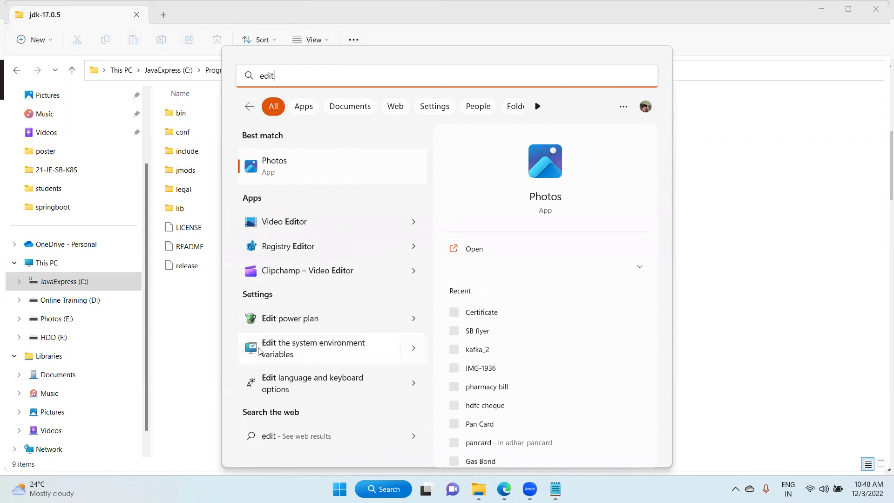
left_click(320, 350)
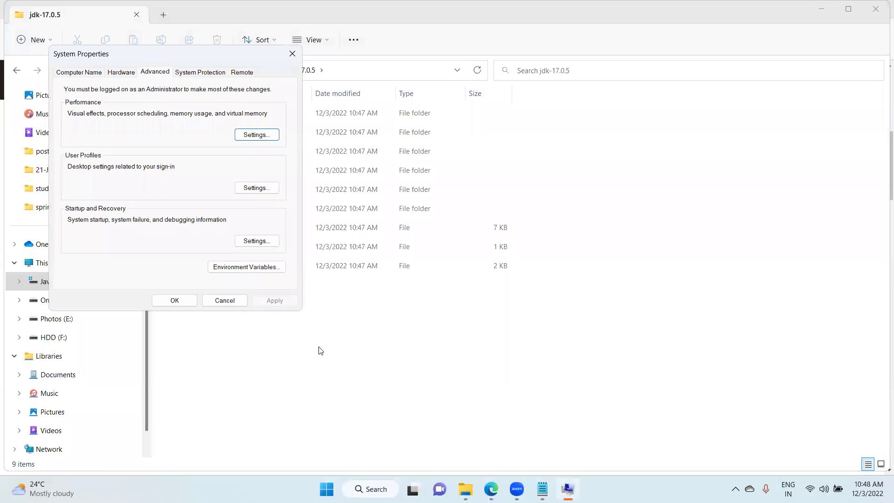
left_click(240, 268)
left_click(398, 306)
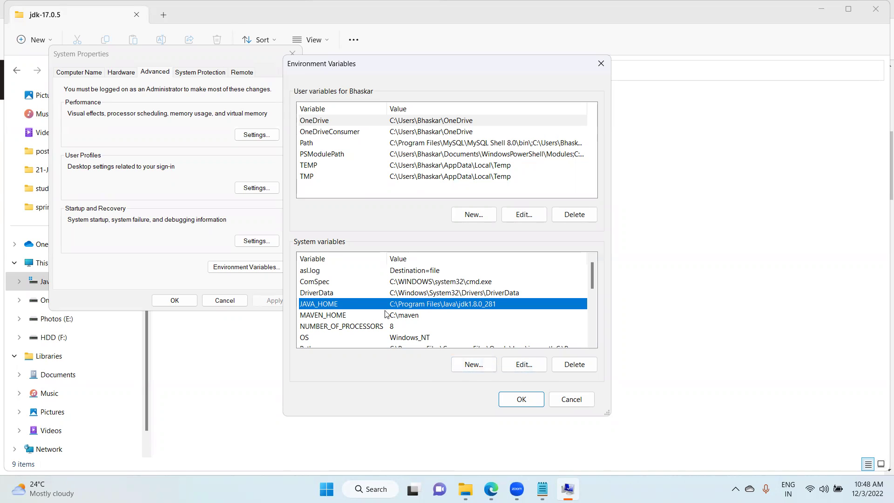
Replace JAVA_HOME's jdk1.8.0_281 value with C:\Program Files\Java\jdk-17.0.5 and confirm it
left_click(524, 364)
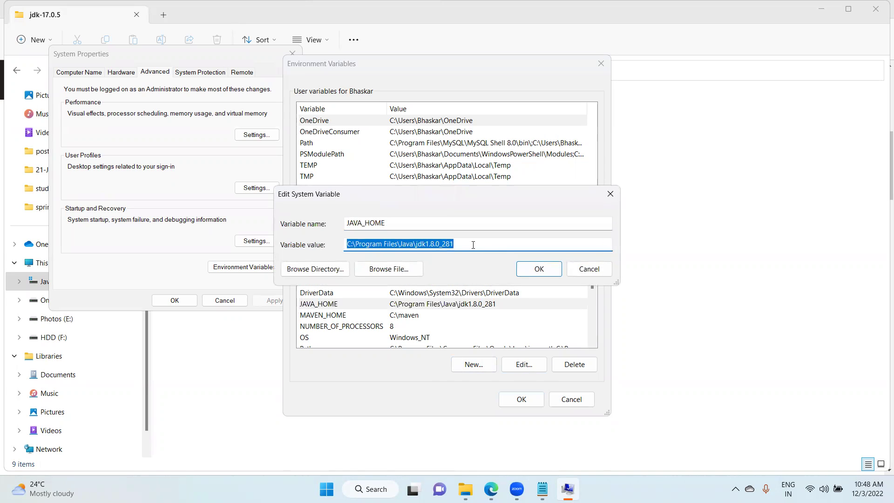
left_click(435, 241)
left_click_drag(438, 247, 453, 247)
left_click(460, 247)
key("ctrl+a")
key("ctrl+v")
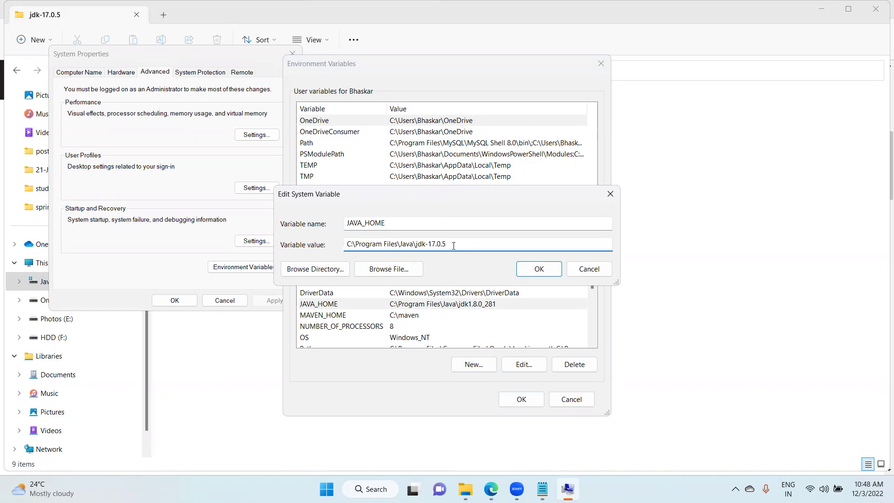
left_click(539, 270)
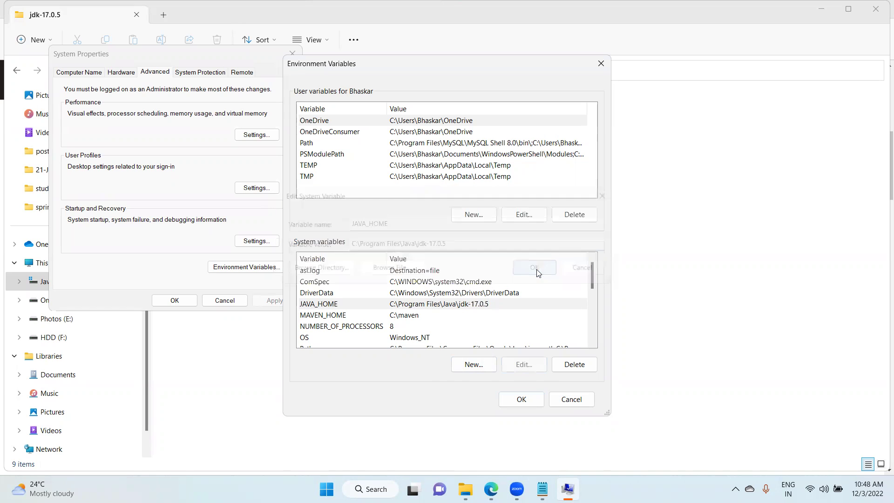
Edit the Path system variable and select the text of its %JAVA_HOME%\bin entry
left_click(372, 306)
left_click_drag(593, 277, 593, 286)
left_click(406, 326)
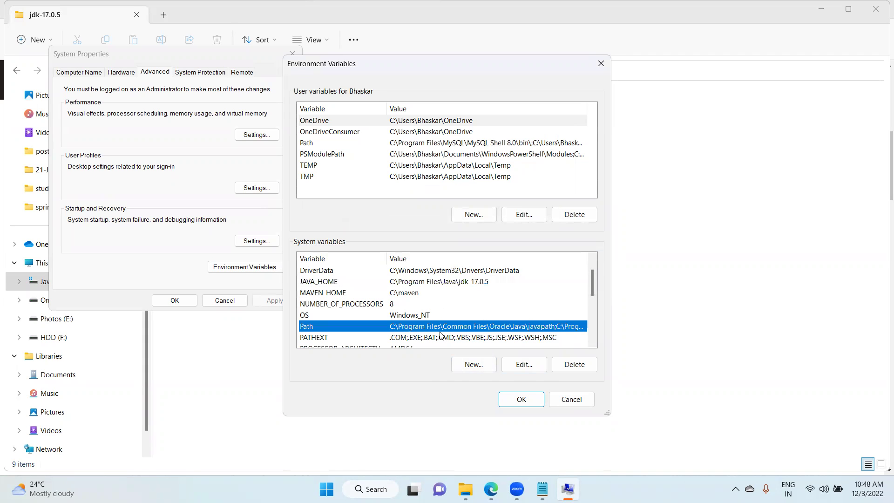
left_click(525, 364)
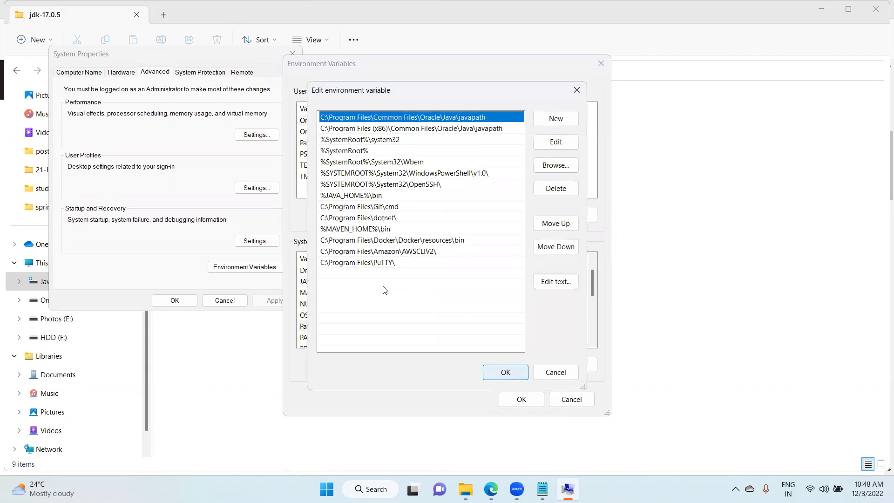
double_click(343, 196)
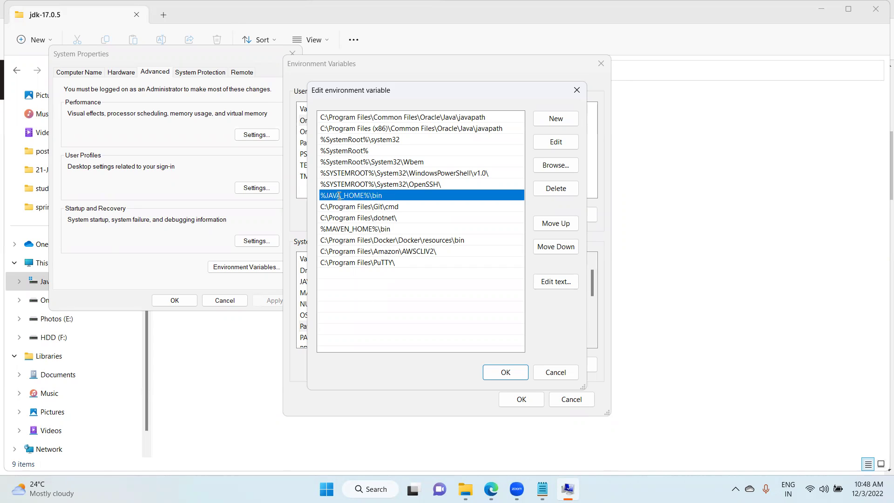
left_click(350, 196)
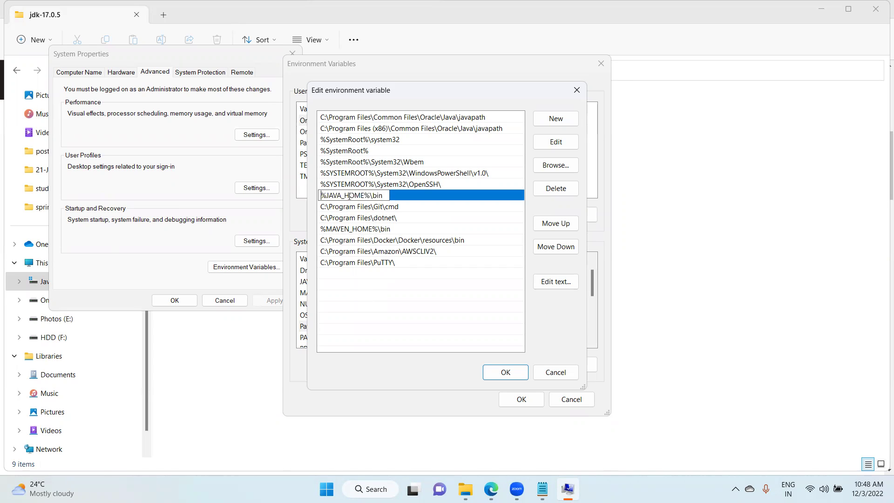
left_click_drag(386, 196, 320, 195)
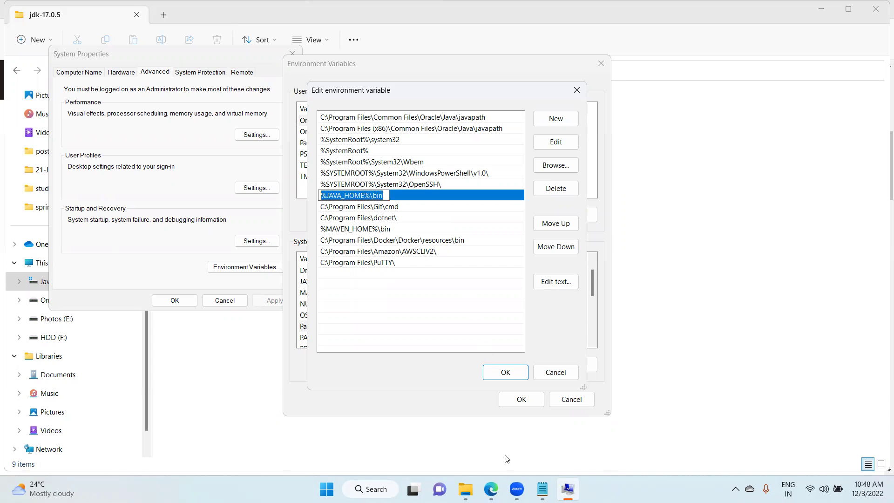
Add a PATH note with %JAVA_HOME%\bin and a JAVA_HOME heading to the Notepad notes
key("alt+Tab")
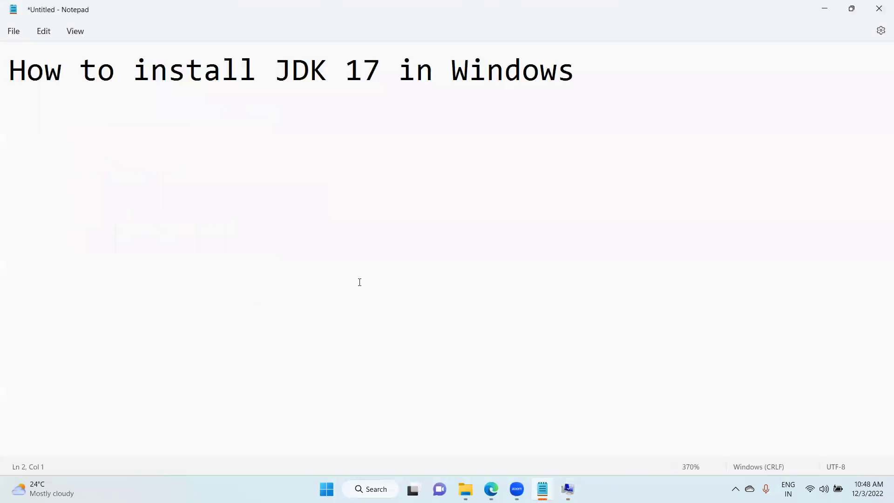
key("Return")
key("Return")
type("PAT")
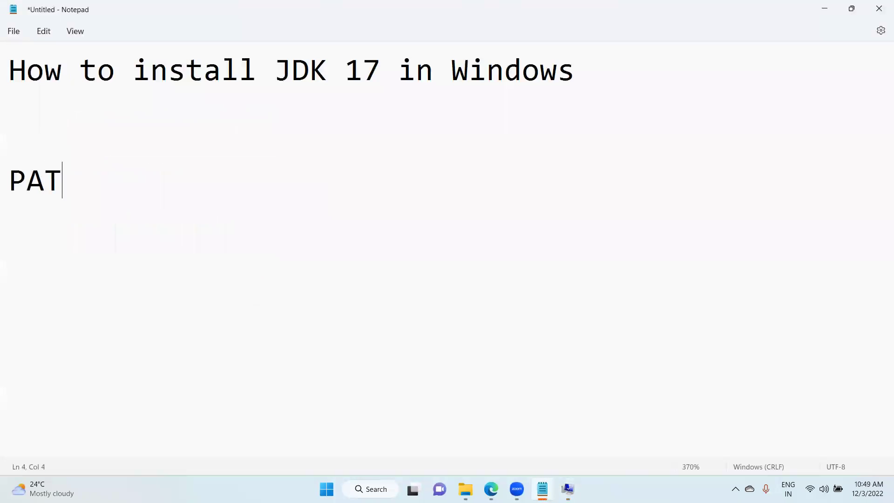
type("H")
key("Return")
key("ctrl+v")
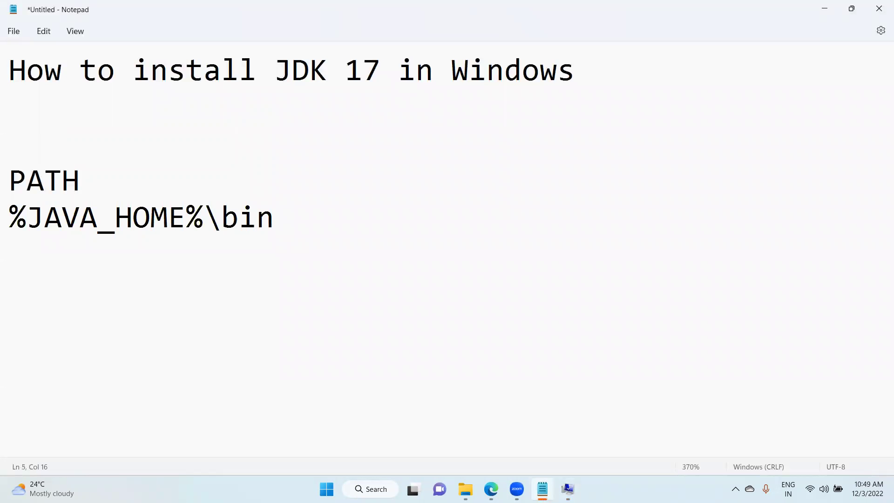
key("Up")
key("Up")
key("Return")
key("Up")
type("JA")
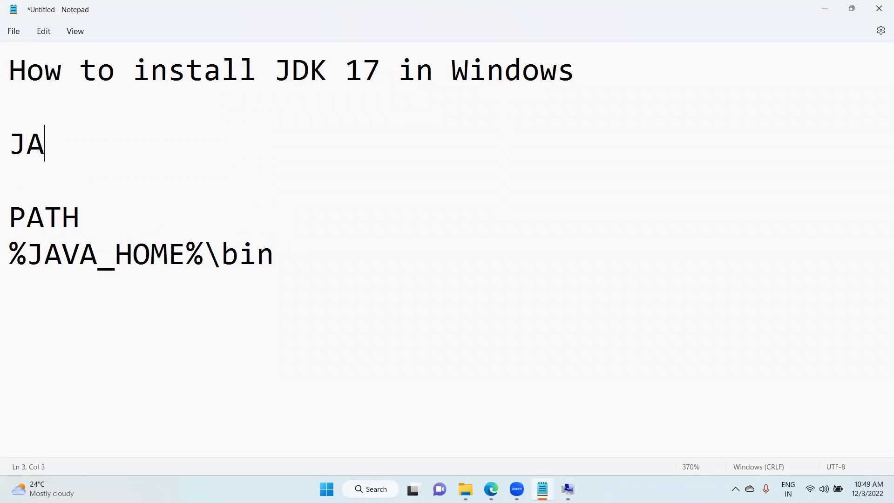
type("VA_HOME")
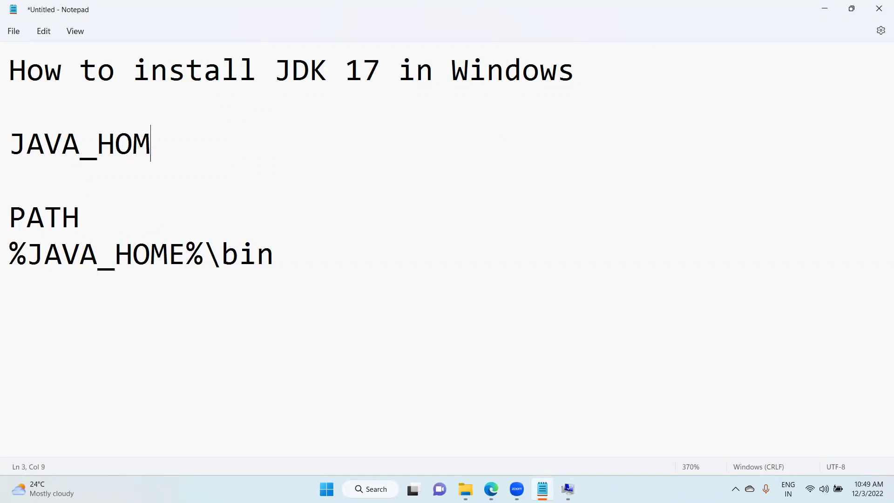
key("Return")
Copy the JAVA_HOME value and paste C:\Program Files\Java\jdk-17.0.5 under JAVA_HOME in the notes
key("alt+Tab")
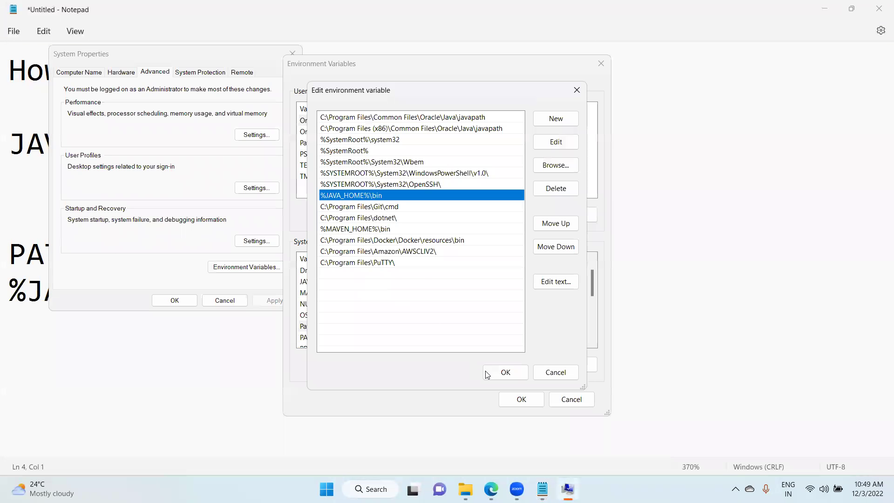
left_click(498, 371)
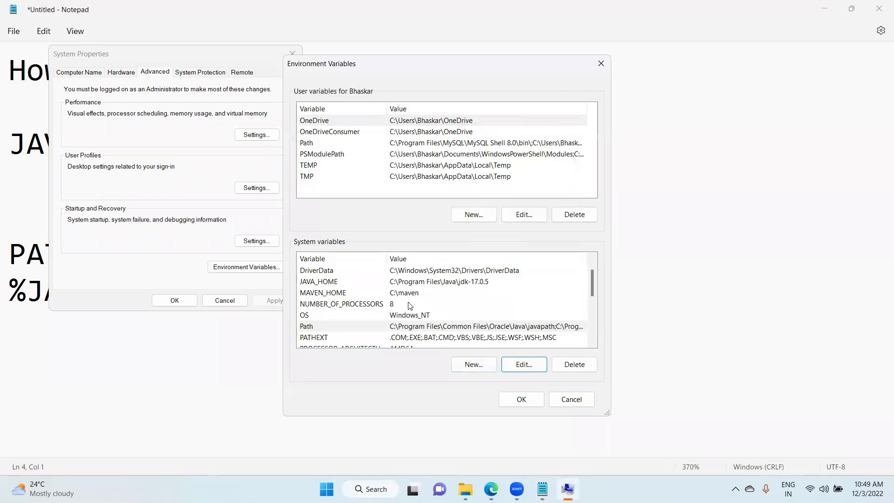
double_click(413, 282)
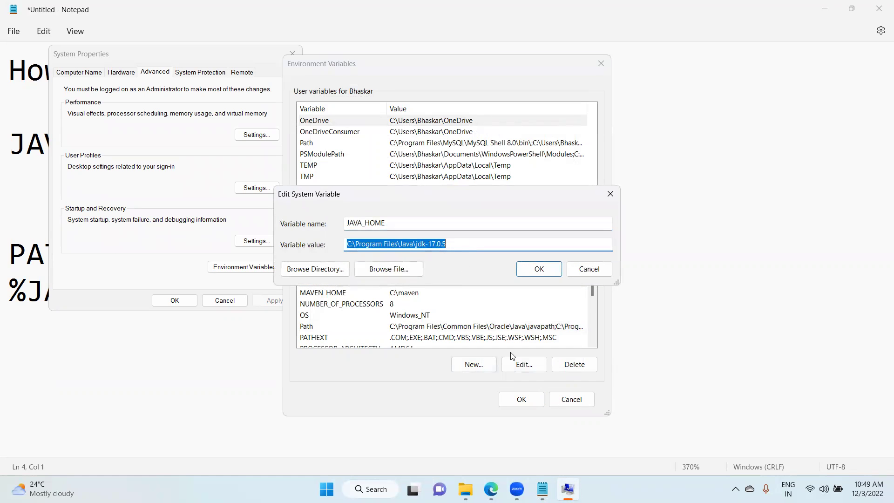
key("ctrl+c")
key("alt+Tab")
key("ctrl+v")
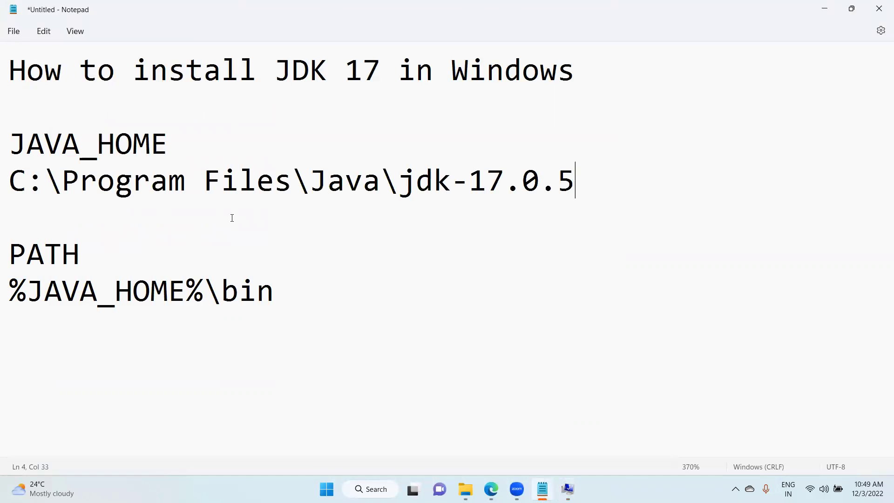
left_click(423, 279)
Confirm JAVA_HOME, Environment Variables and System Properties with OK
left_click(824, 8)
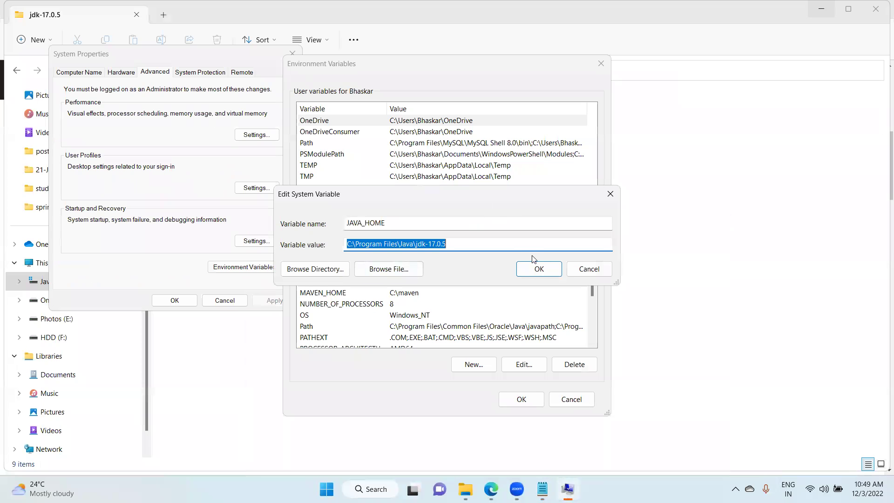
left_click(535, 263)
left_click(520, 396)
left_click(180, 301)
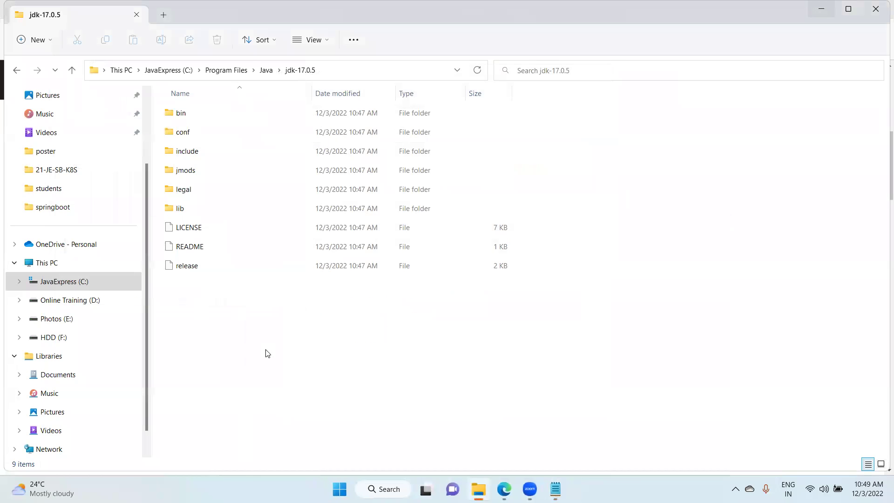
Launch Command Prompt by searching 'cmd' from the Windows Start menu
key("super")
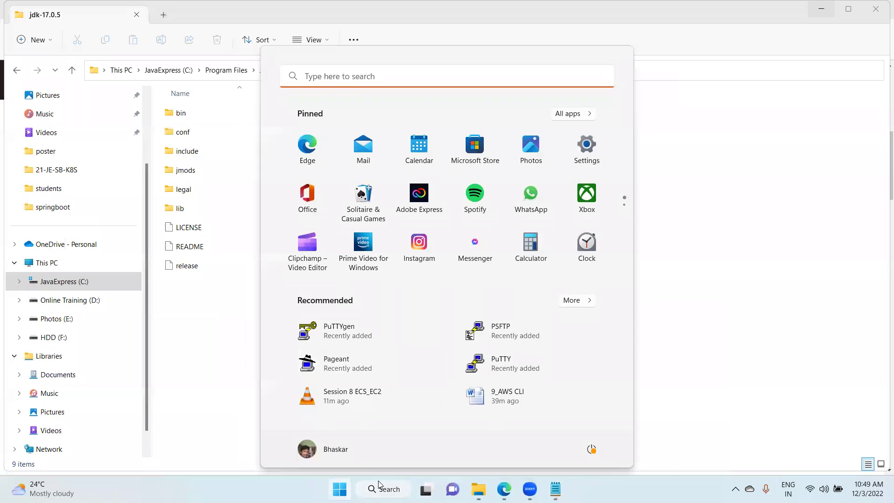
left_click(378, 481)
type("c")
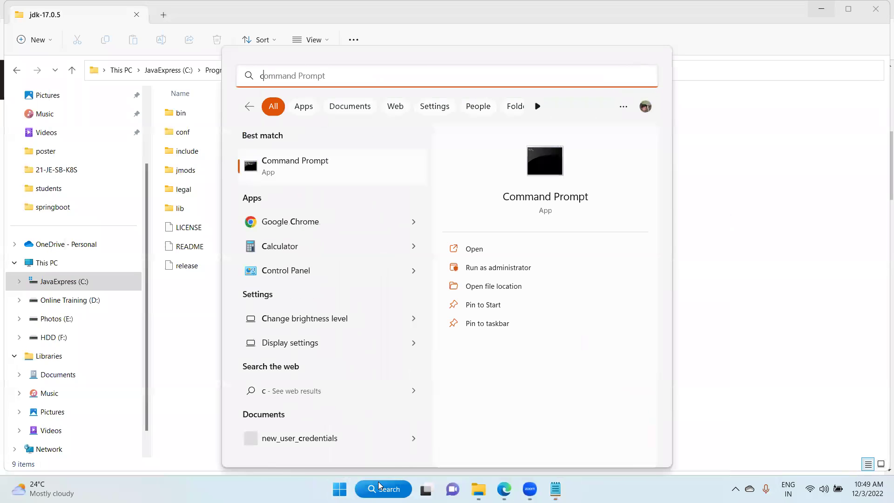
type("md")
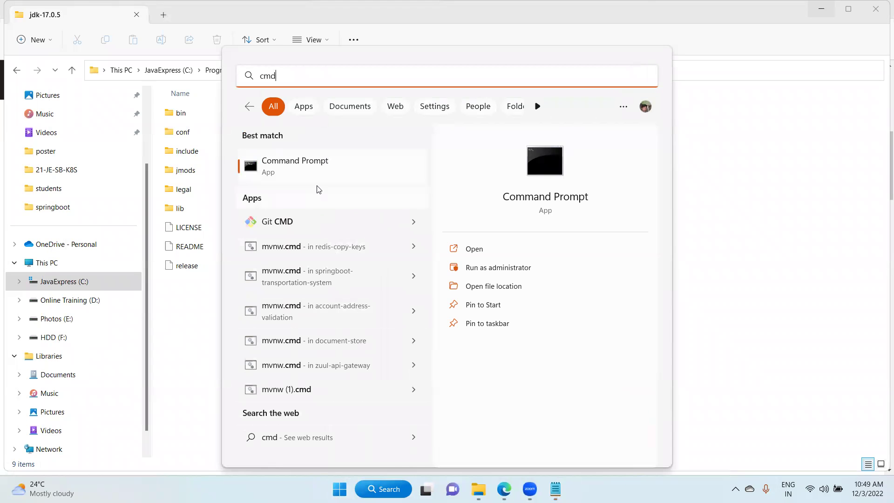
left_click(313, 169)
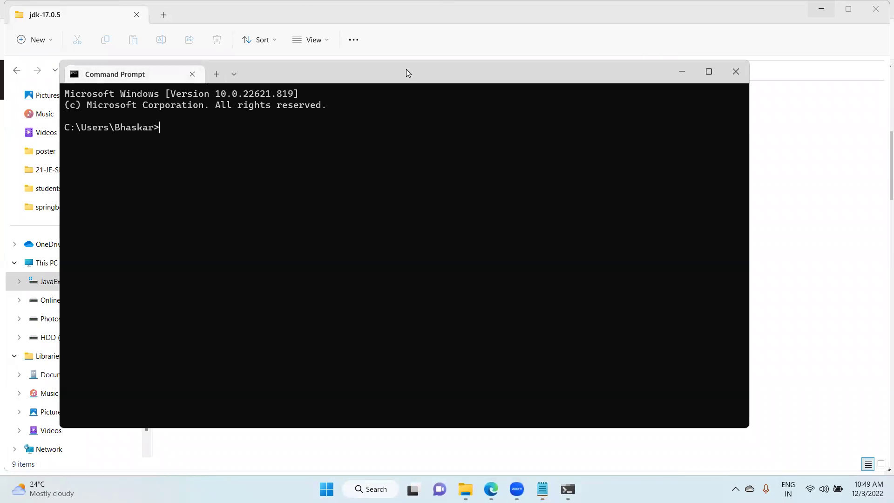
Confirm java --version and javac --version both report 17.0.5, then minimize Command Prompt and File Explorer
double_click(406, 72)
type("jav")
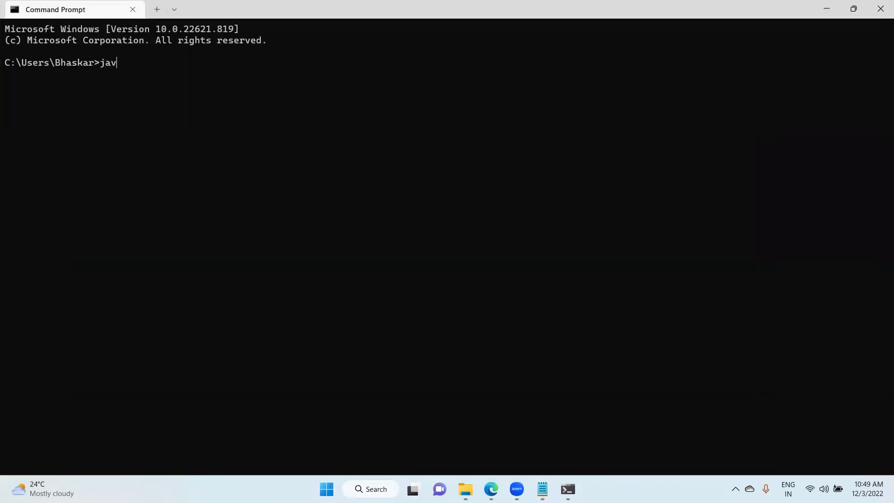
type("a --version")
key("Return")
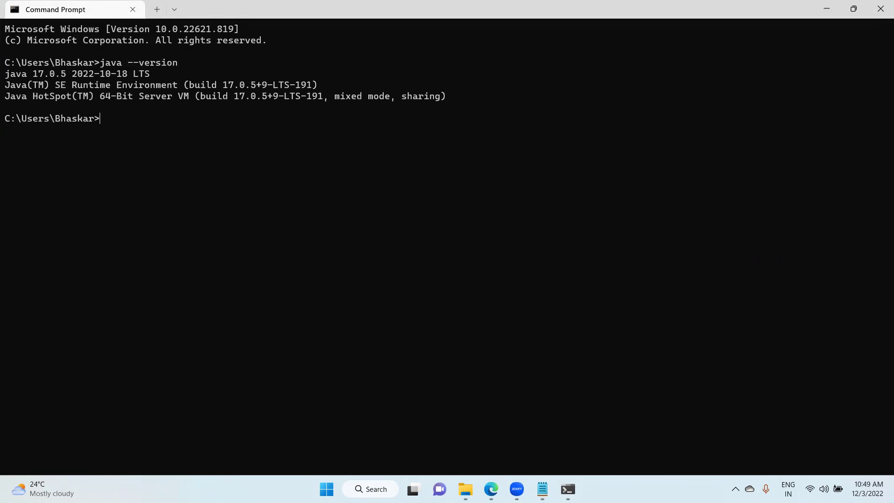
type("javac --version")
key("Return")
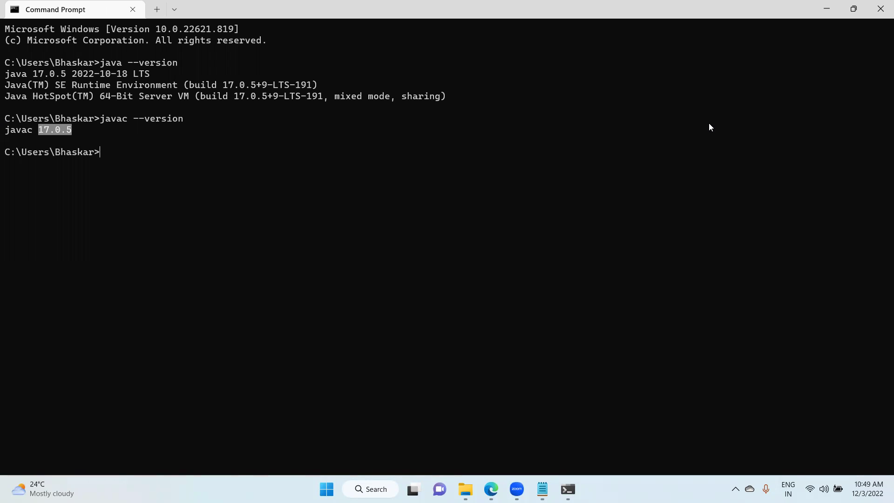
left_click(818, 11)
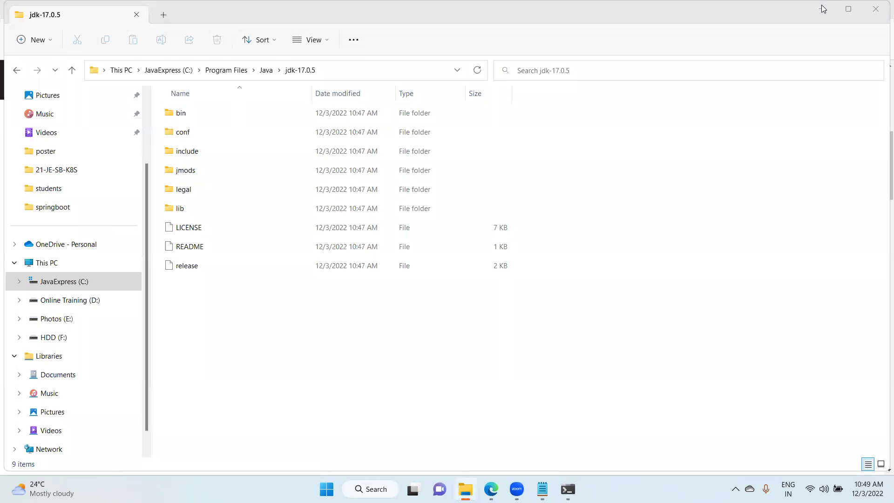
left_click(823, 9)
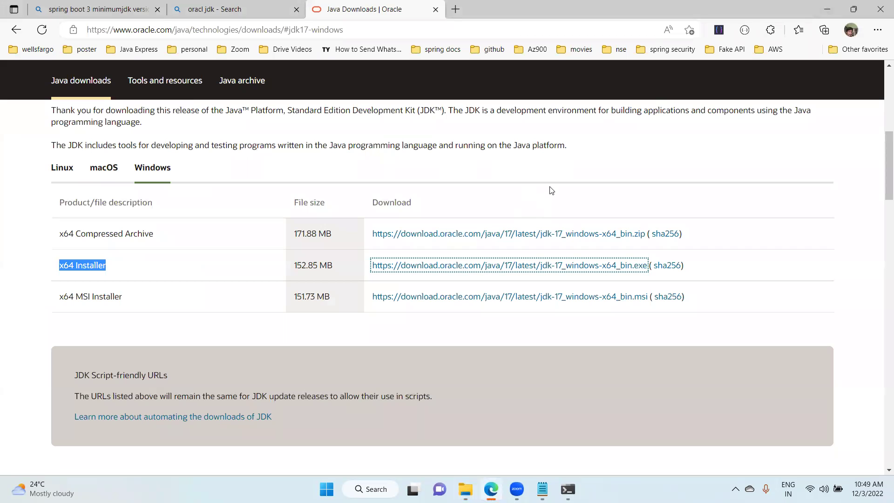